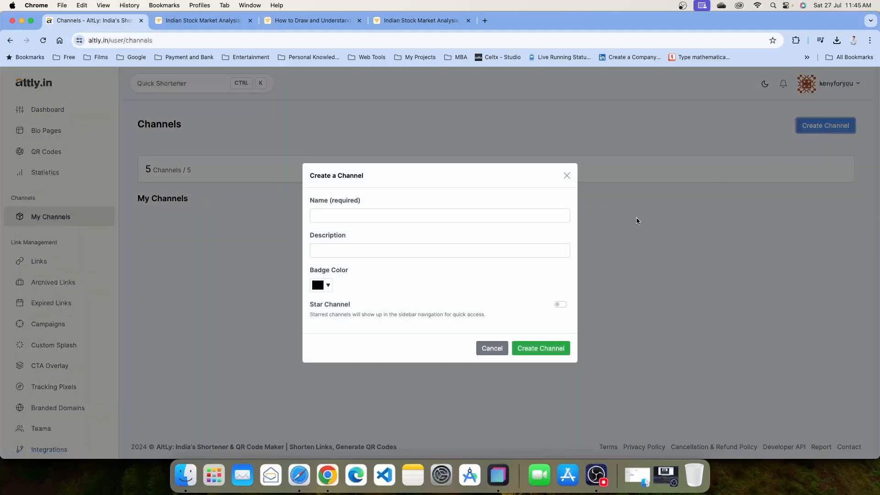
Start a new channel and name it 'Organic URL for SM'
left_click(384, 217)
left_click(380, 206)
left_click(359, 218)
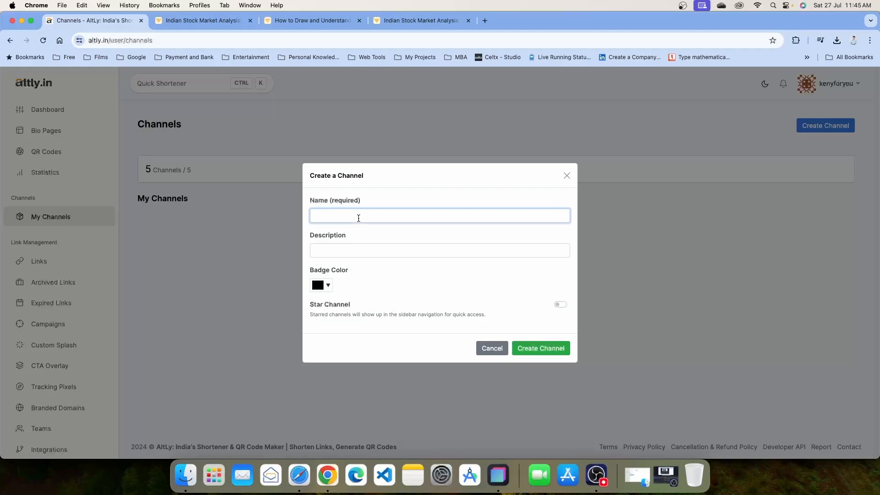
type("Organic URL for SM")
Describe it as recording all organic links created from SMP, correcting 'organic' and 'created' spellings
left_click(465, 251)
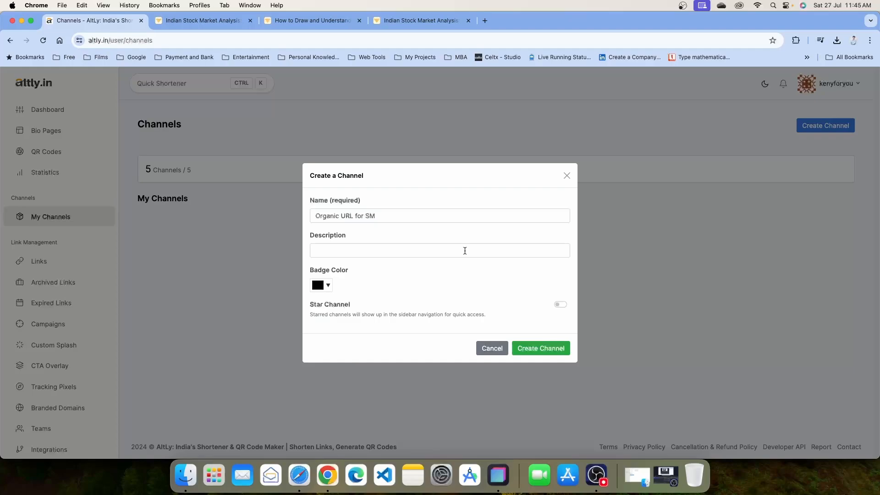
type("I")
key("BackSpace")
type("This")
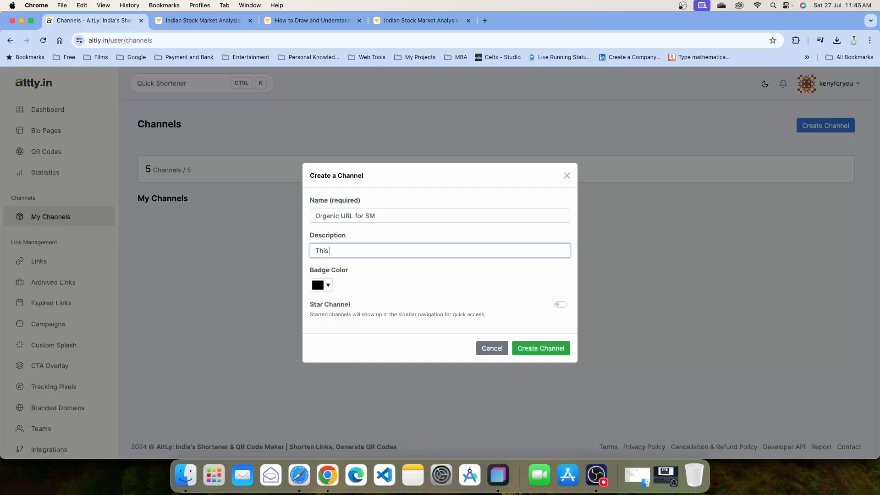
type(" channel if to get the recor")
key("BackSpace")
key("BackSpace")
type("ords of all organich")
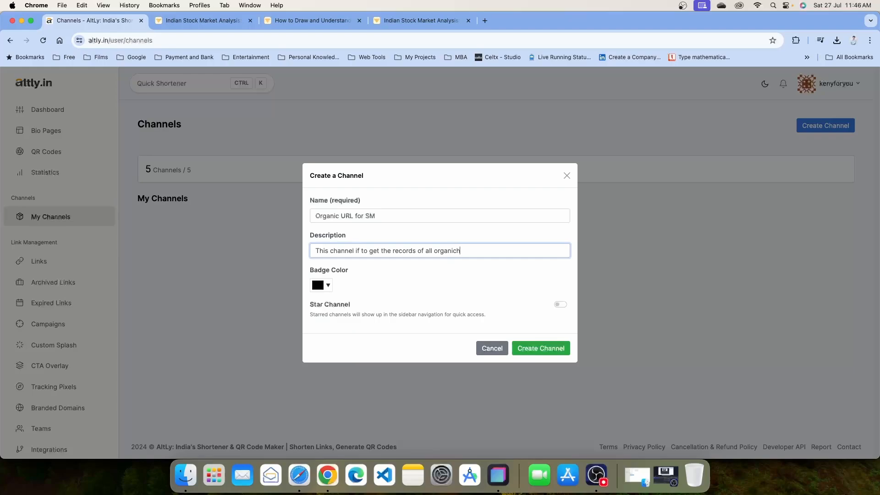
type(" link creatyed from SMP")
right_click(444, 250)
left_click(464, 233)
right_click(483, 251)
left_click(500, 239)
left_click(538, 248)
Give the channel a light purple #b97bff badge and create Organic URL for SM
left_click(328, 286)
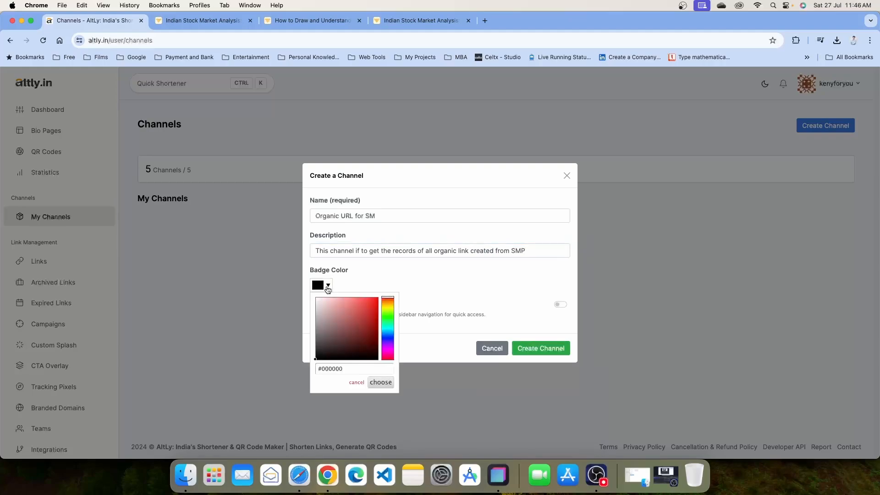
left_click(388, 330)
left_click_drag(388, 333, 389, 344)
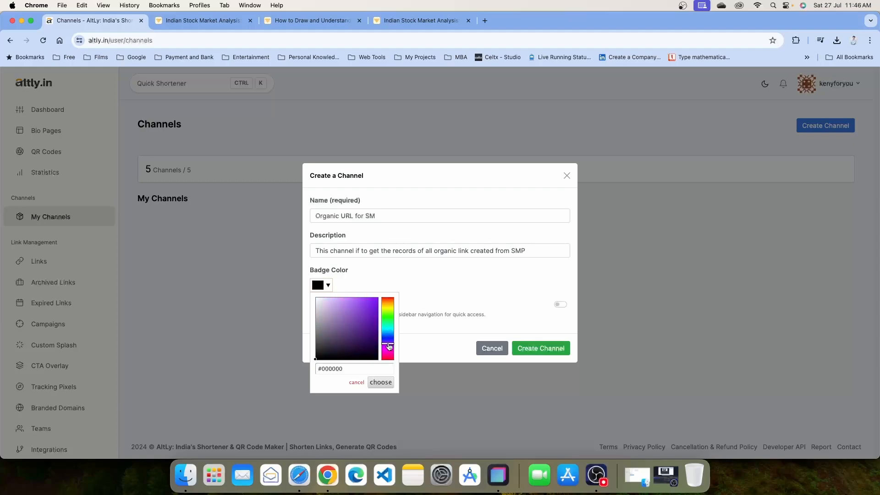
left_click_drag(356, 308, 348, 299)
left_click(379, 382)
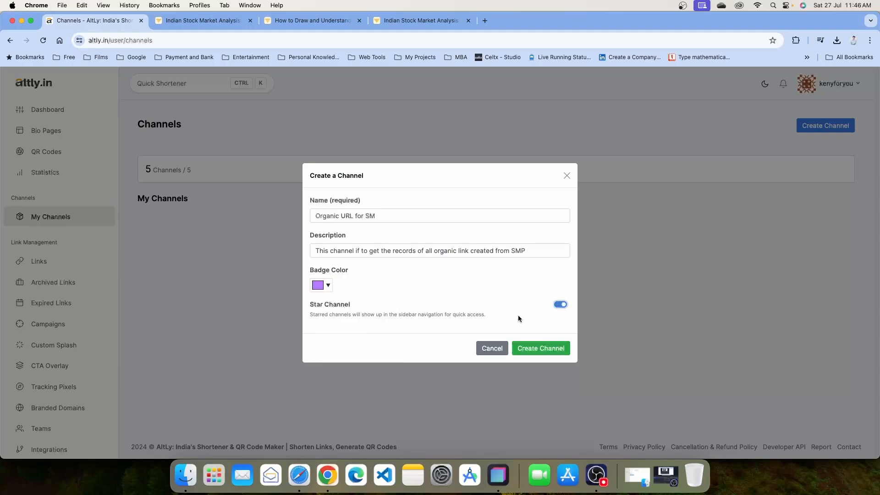
left_click(542, 352)
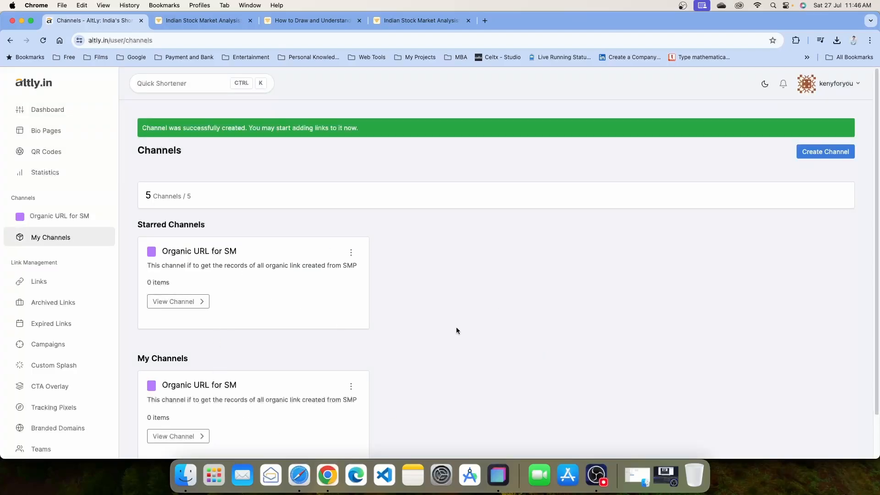
Start another channel, reusing the earlier name with Organic changed to 'Paid URL for SM'
left_click(818, 152)
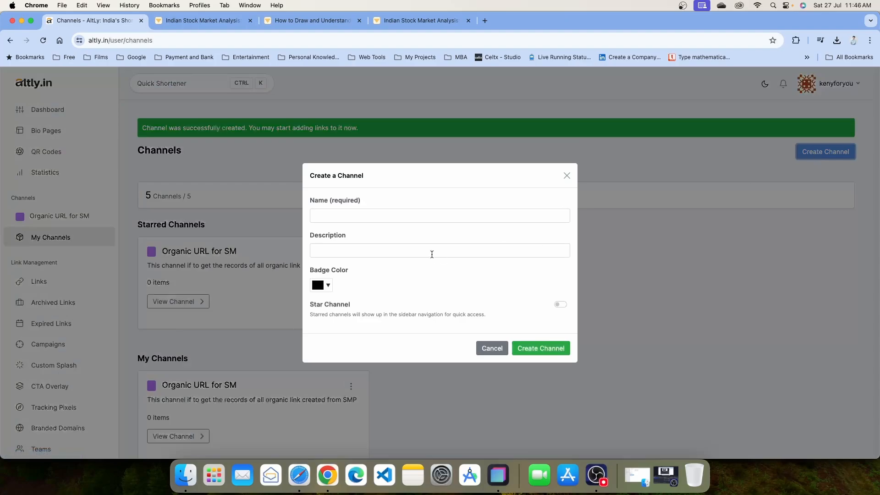
left_click(353, 215)
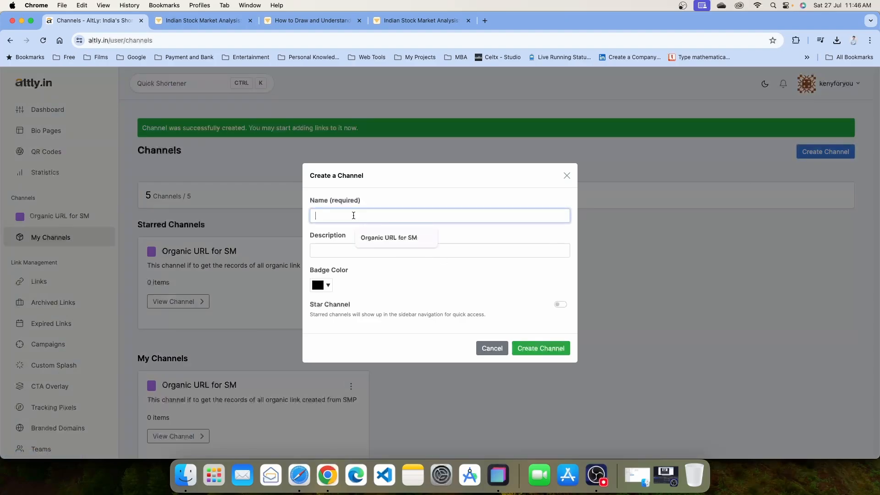
left_click(379, 236)
left_click_drag(341, 215, 285, 212)
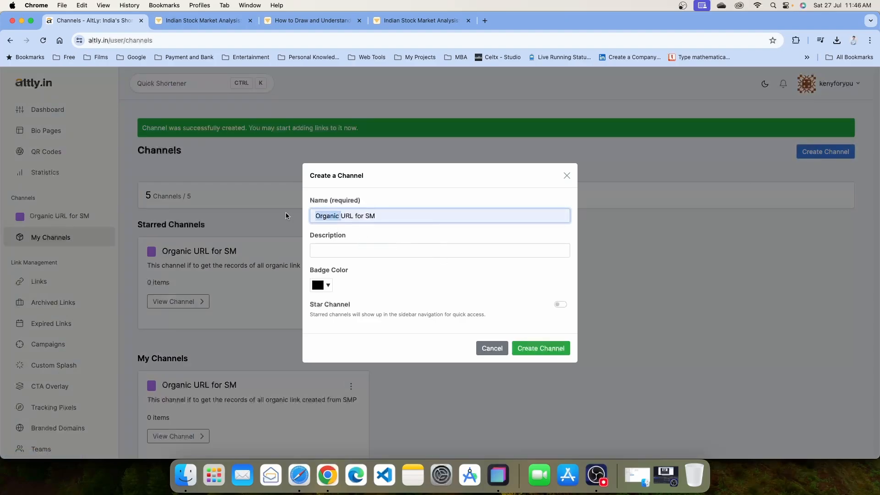
type("Paid")
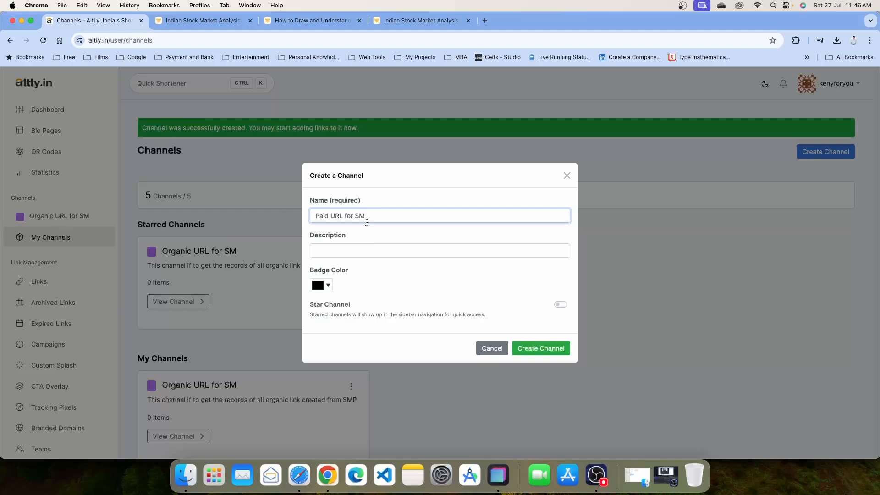
Reuse the description, fix 'if' to 'is', change organic to paid, and star the channel
left_click(368, 252)
left_click(385, 277)
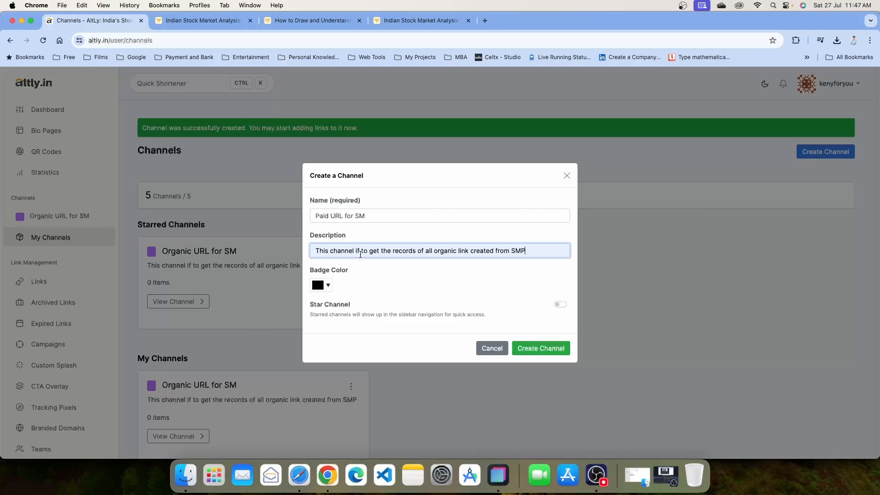
key("BackSpace")
type("s")
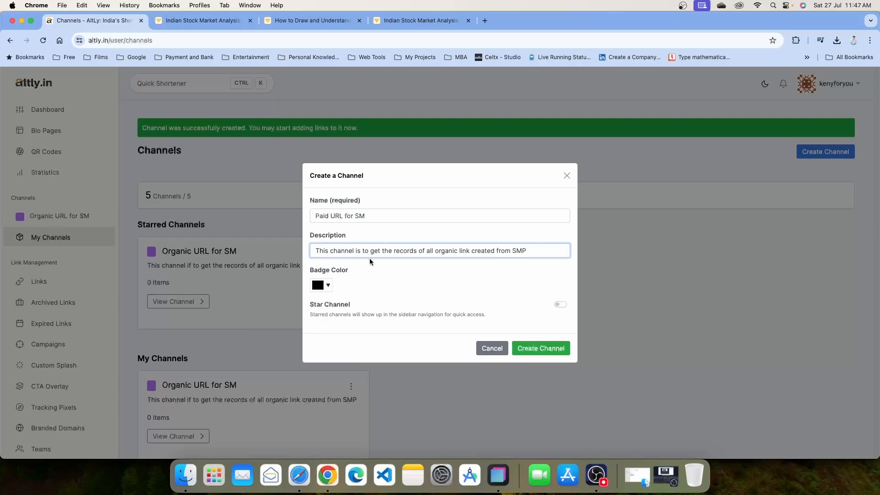
double_click(451, 250)
type("paid")
left_click(560, 305)
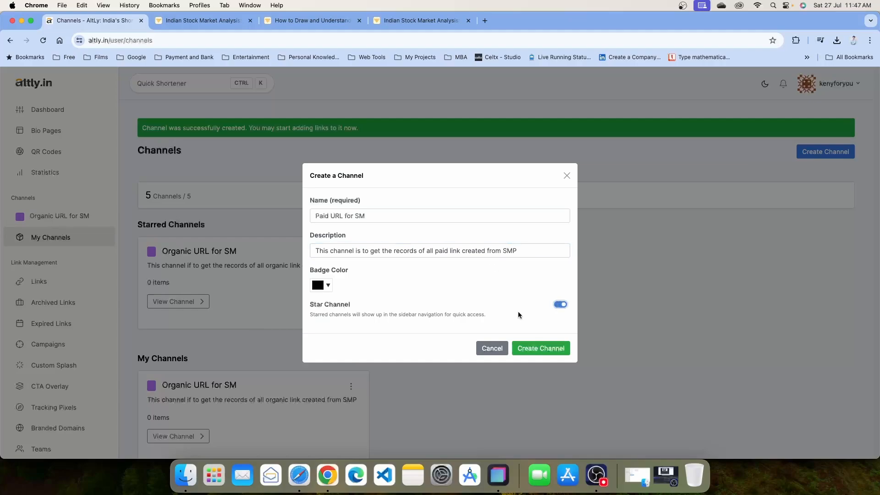
Choose the orange #f09051 badge colour and create the Paid URL for SM channel
left_click(328, 286)
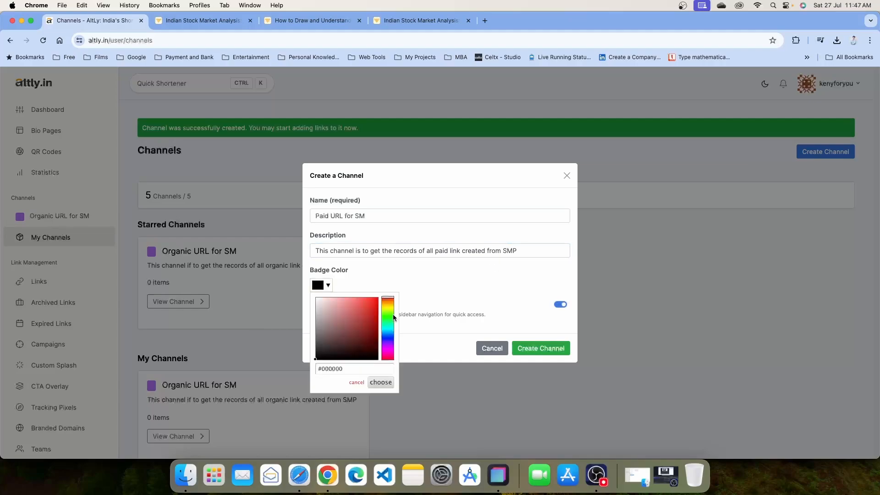
mouse_move(387, 331)
left_mouse_down()
mouse_move(389, 305)
mouse_move(356, 303)
left_mouse_up()
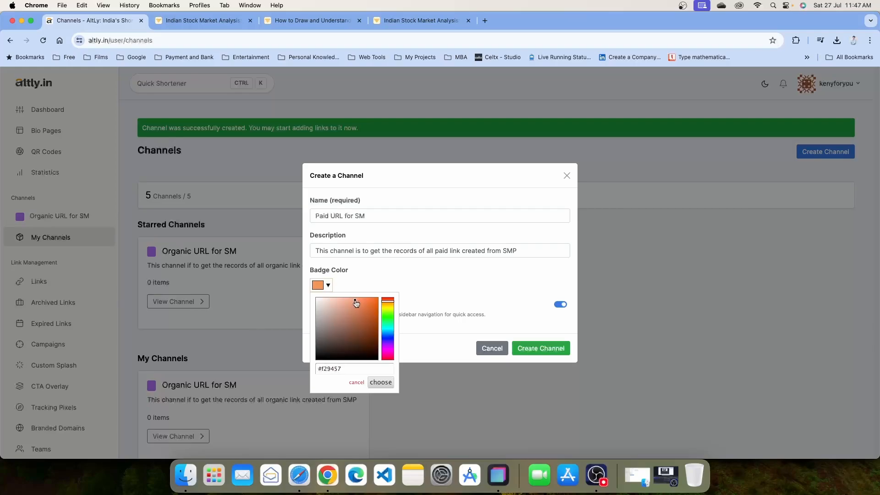
left_click(380, 382)
left_click(550, 350)
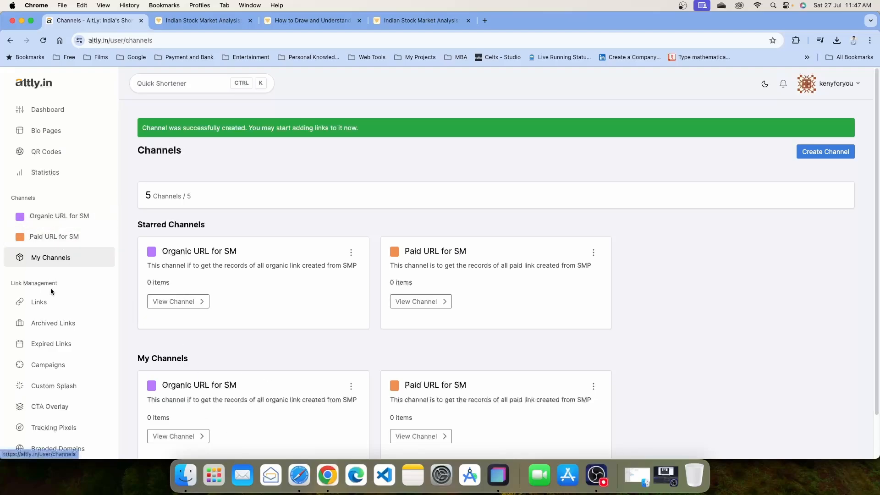
Add the Indian Stock Market Analysis short link to the Organic URL for SM channel and update it
left_click(50, 304)
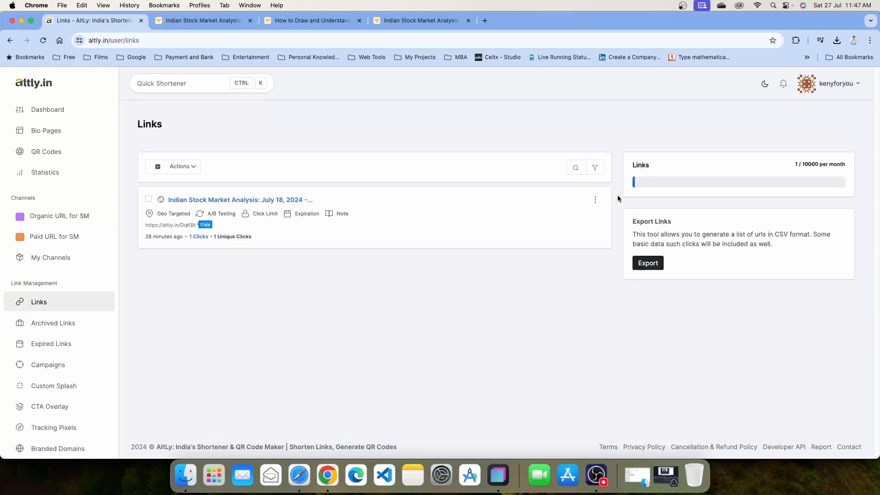
left_click(597, 201)
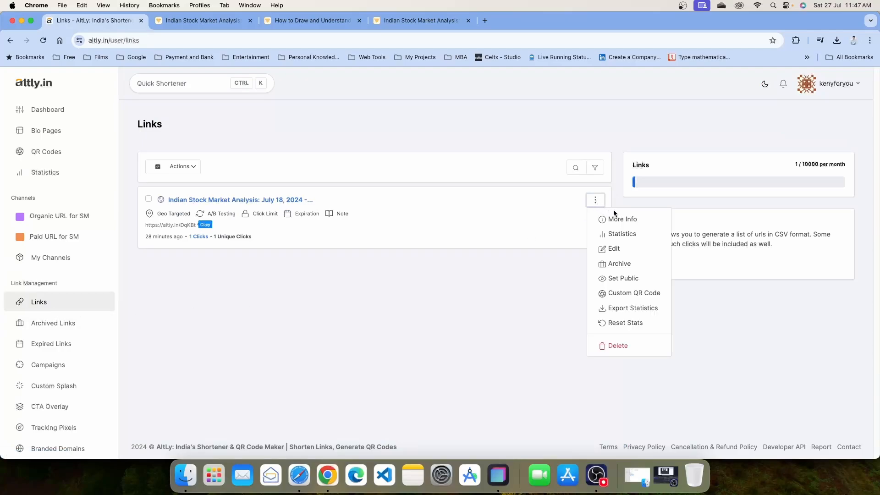
left_click(622, 248)
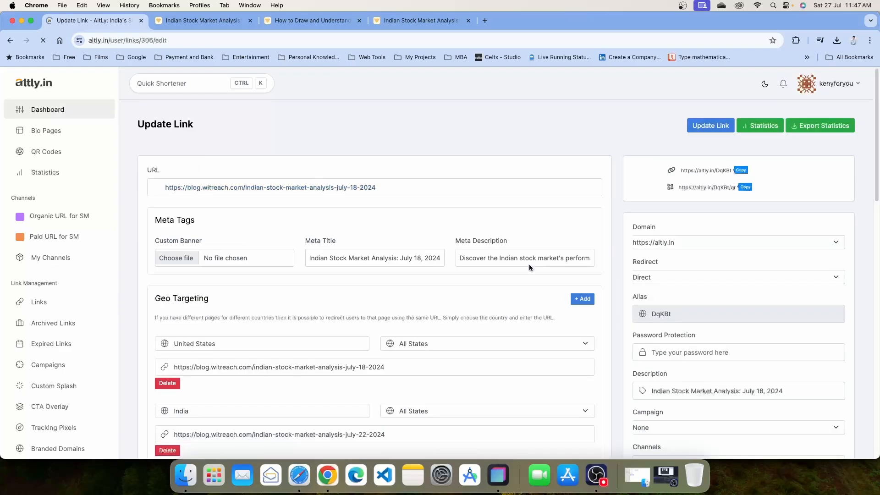
scroll(537, 306, "down", 1)
scroll(536, 305, "down", 5)
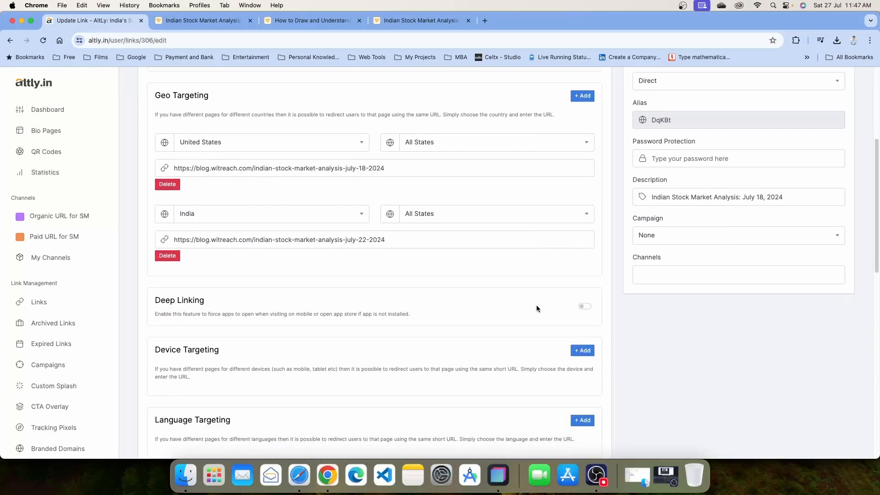
left_click(669, 252)
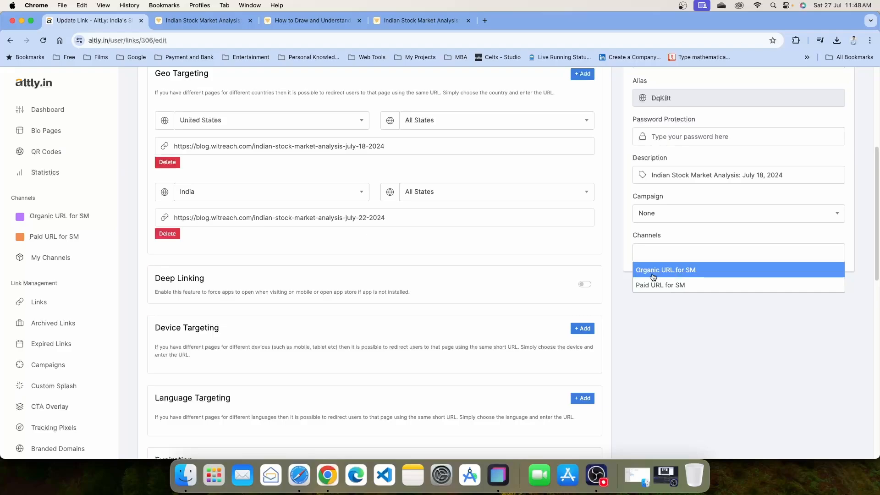
left_click(676, 272)
scroll(674, 296, "up", 5)
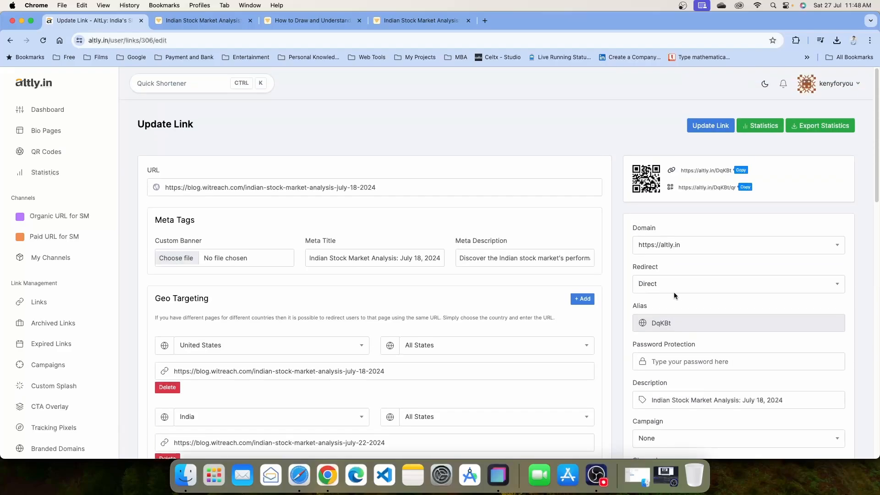
left_click(708, 124)
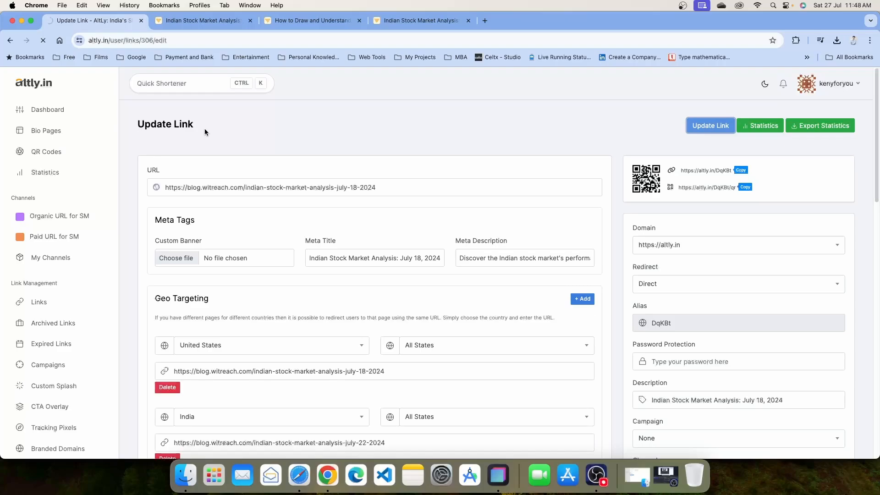
Open the Organic URL for SM channel and its stock market link card's options
left_click(58, 218)
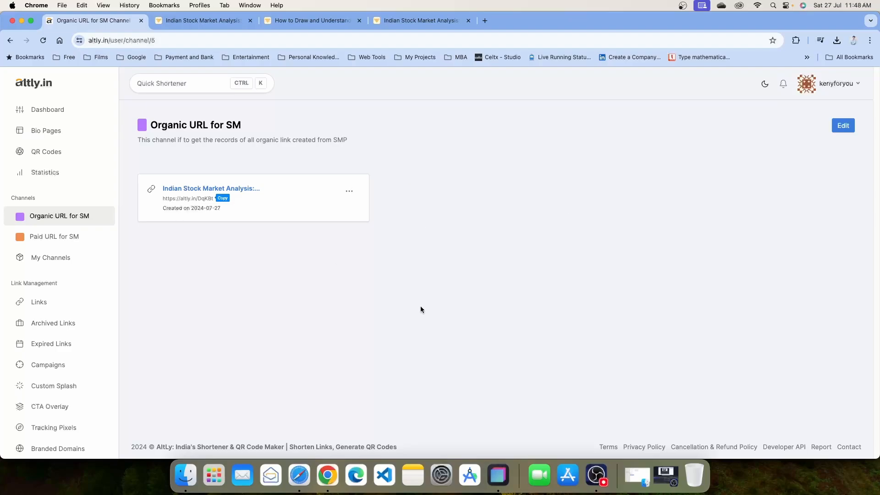
left_click(349, 194)
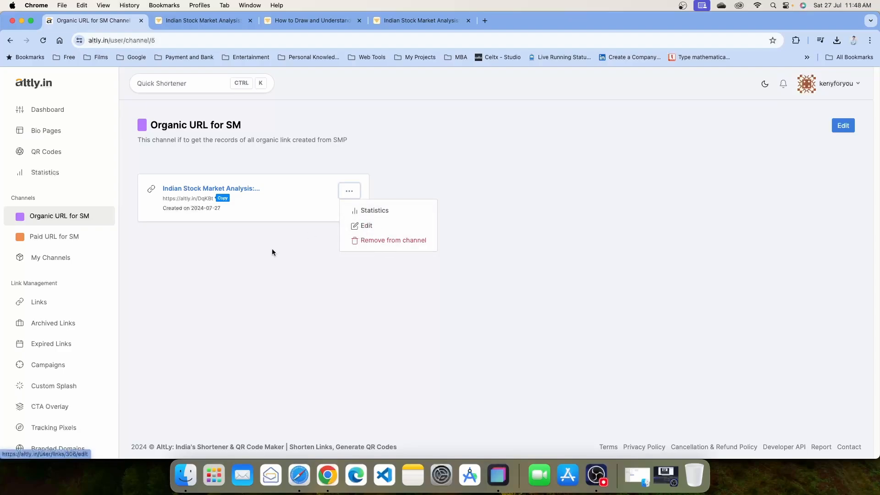
Review the stock market short link's edit page and statistics, then switch to the July 22 blog post
left_click(272, 248)
left_click(349, 192)
left_click(371, 224)
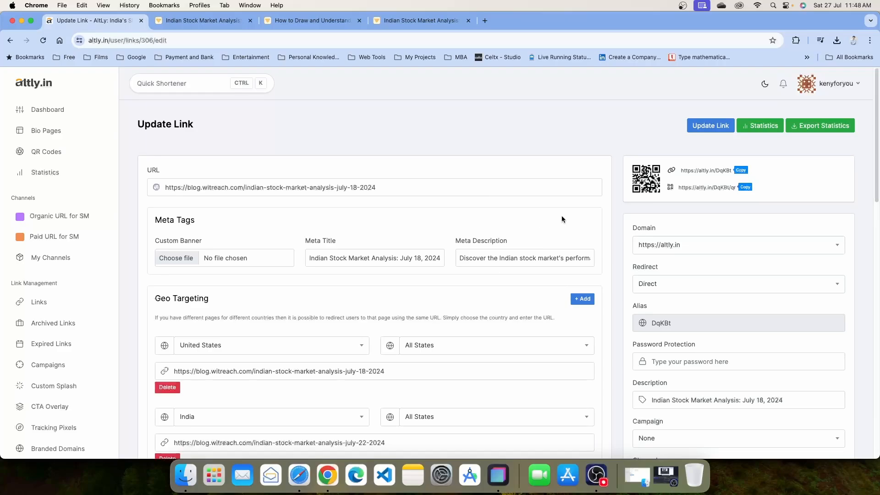
left_click(757, 127)
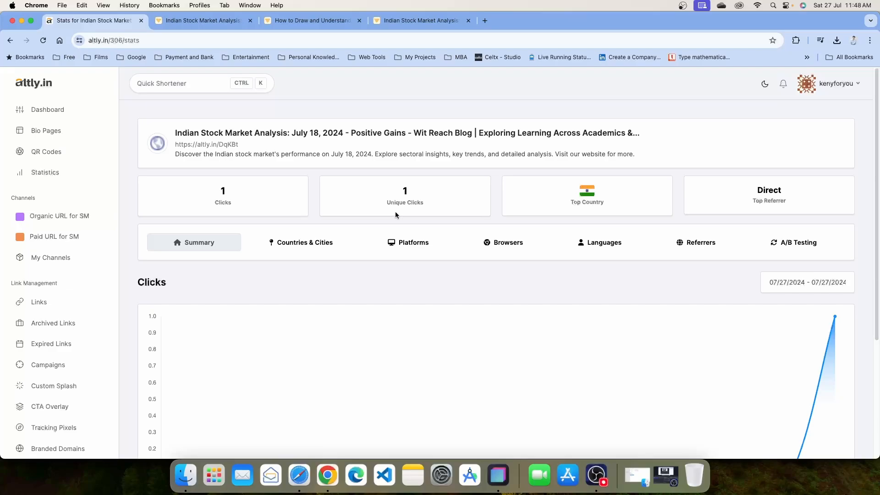
left_click(410, 23)
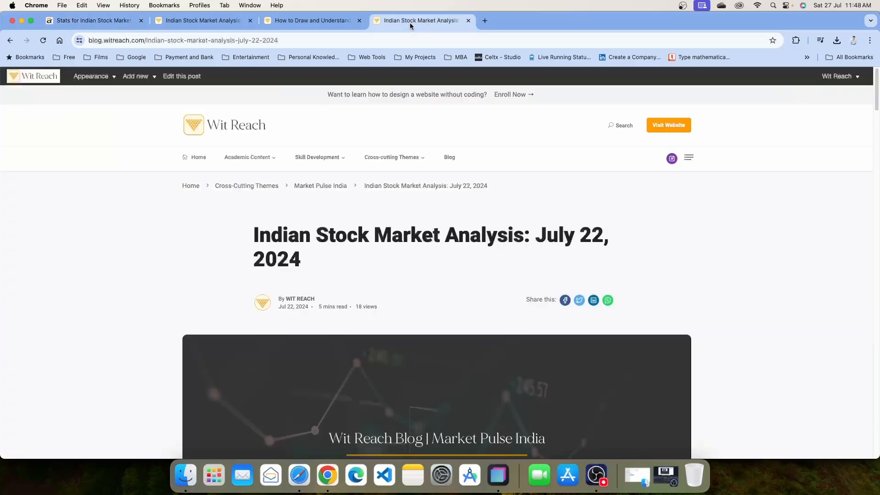
Go back to the 'Stats for Indian Stock Market' tab showing 1 click from India
left_click(111, 22)
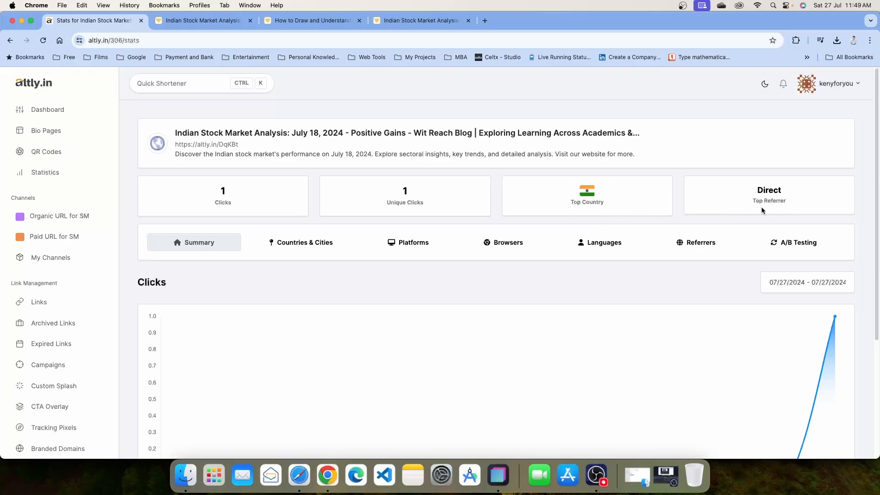
View clicks by city (Bengaluru, India), then the Platforms breakdown showing Mac OS X
scroll(294, 306, "down", 5)
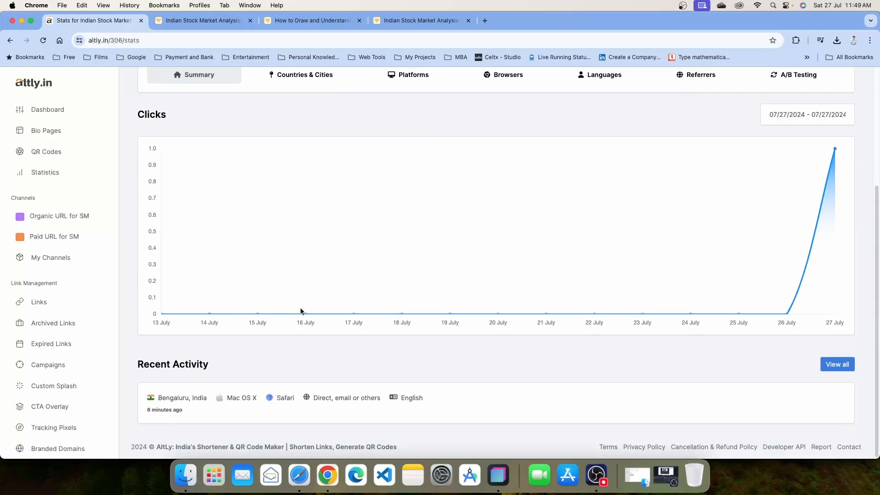
scroll(351, 277, "up", 5)
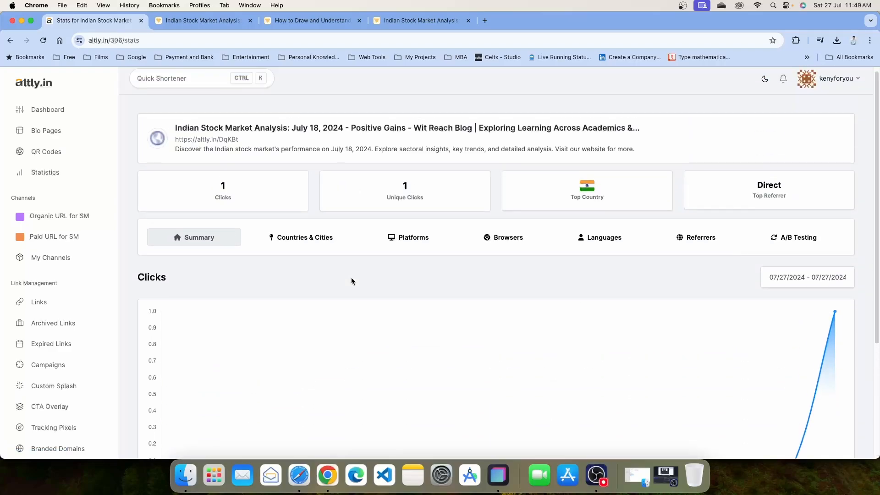
left_click(306, 243)
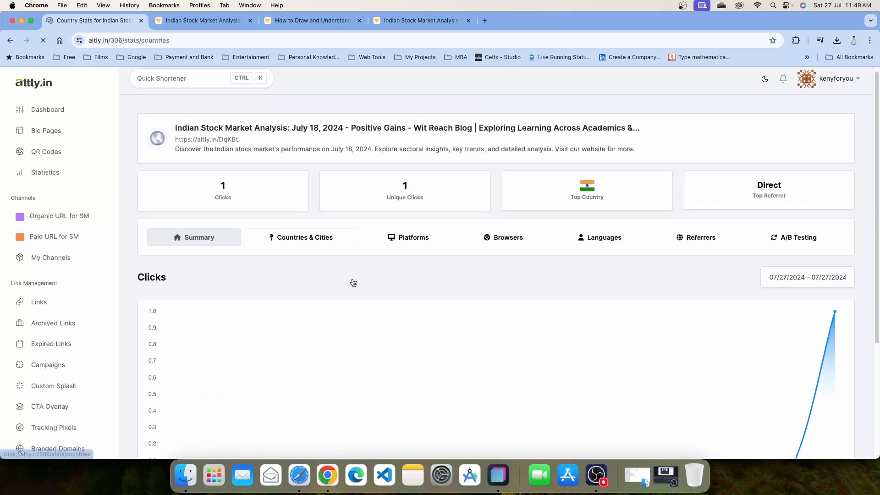
scroll(350, 281, "down", 3)
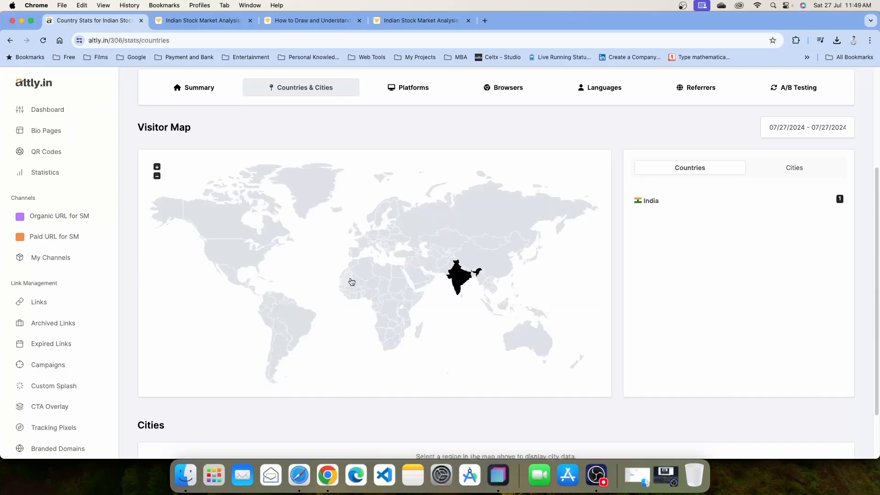
mouse_move(456, 282)
left_click(785, 172)
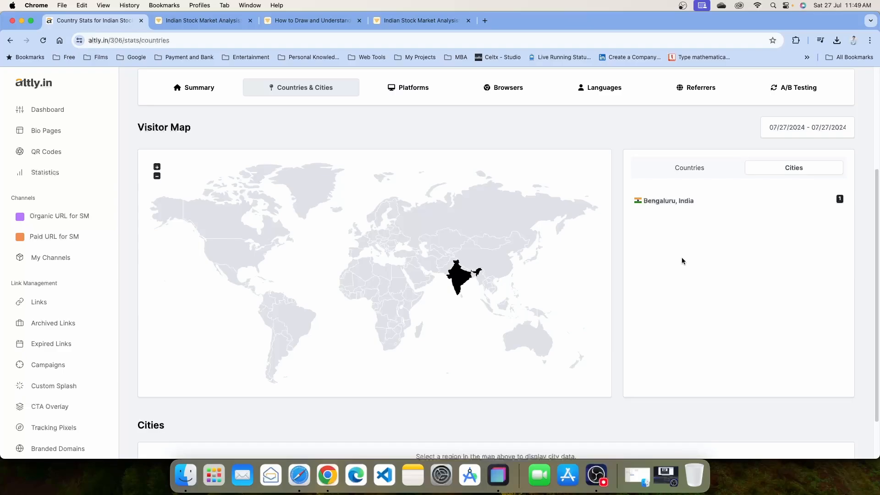
scroll(681, 257, "up", 1)
left_click(415, 110)
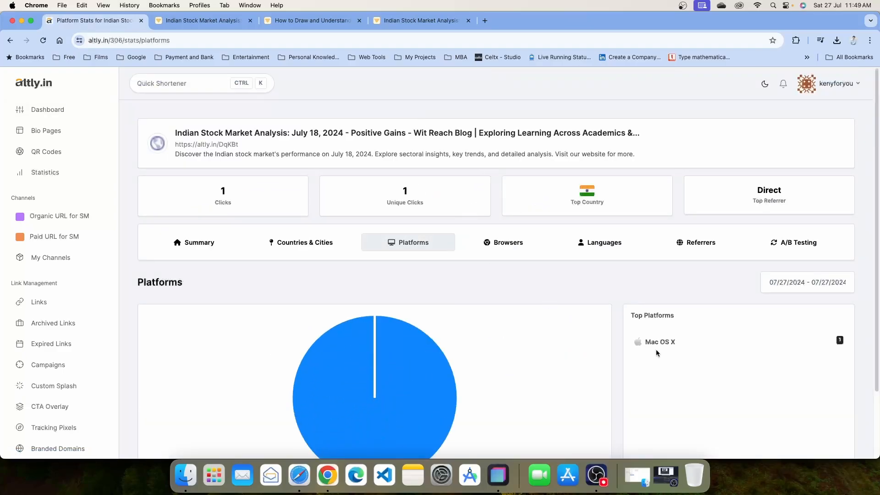
Display the link's Browsers breakdown, which lists only Safari
scroll(701, 353, "down", 3)
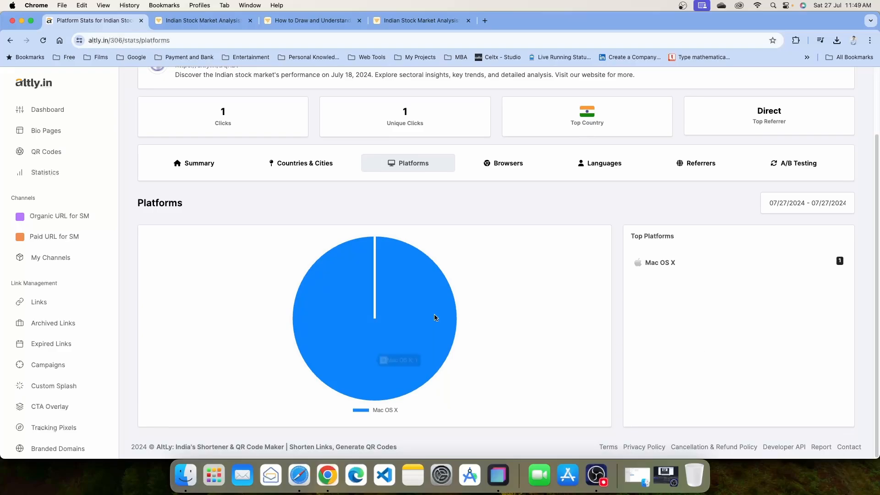
scroll(512, 305, "up", 3)
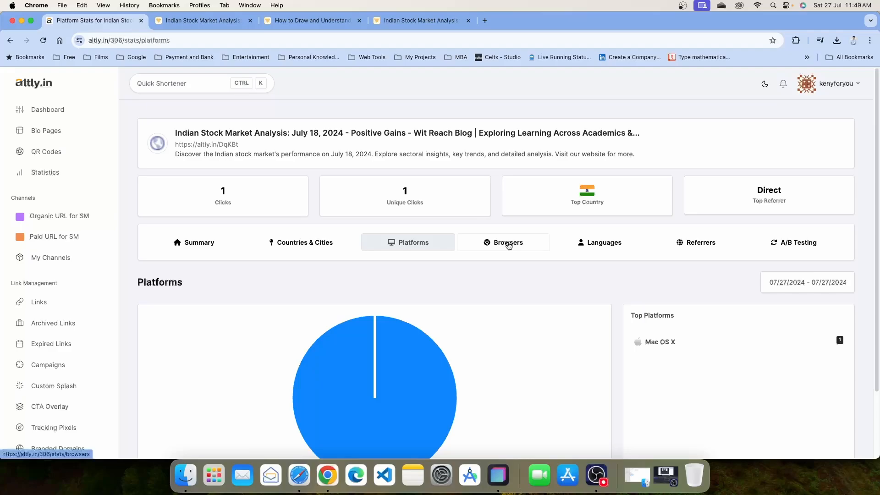
left_click(509, 246)
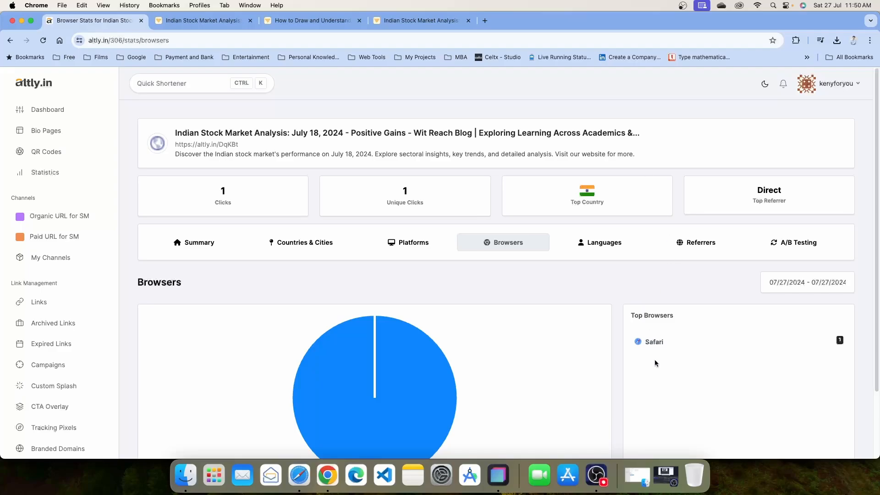
Bring the Safari blog window forward, minimize it, and return to the Chrome statistics
left_click(299, 476)
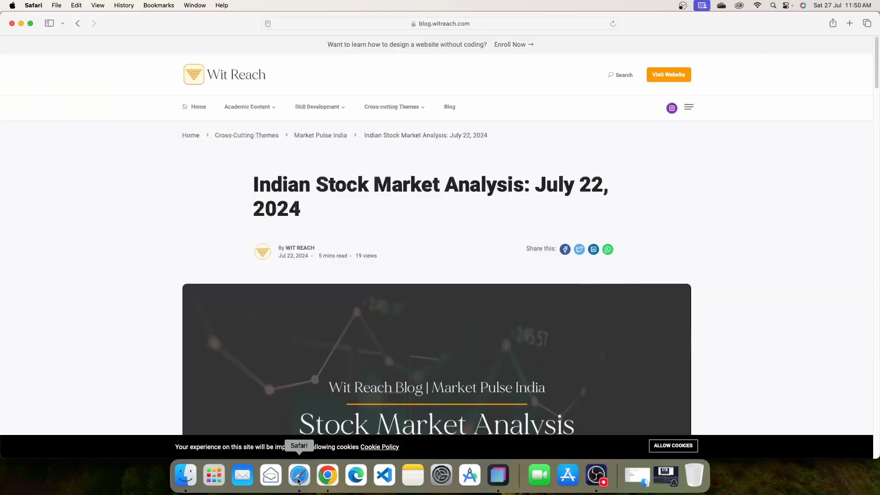
left_click(22, 24)
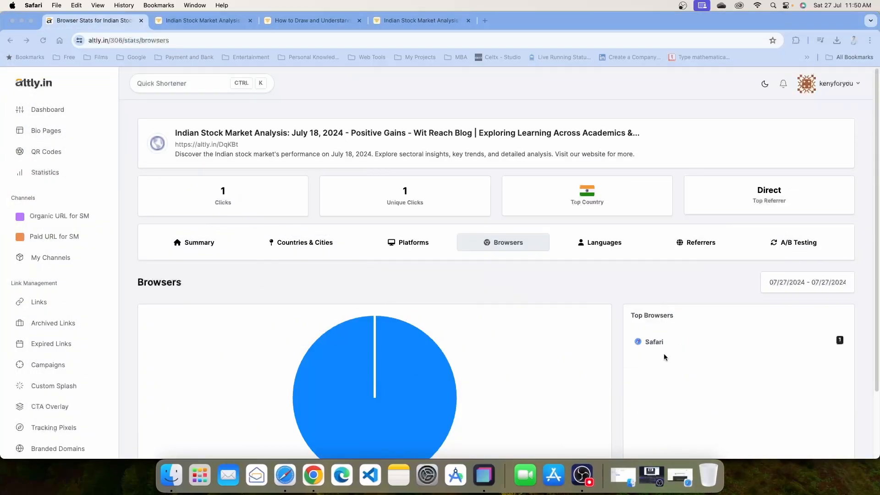
left_click(603, 246)
Review the link's language and referrer stats (Direct: 1), then its A/B split across two variant URLs
left_click(605, 248)
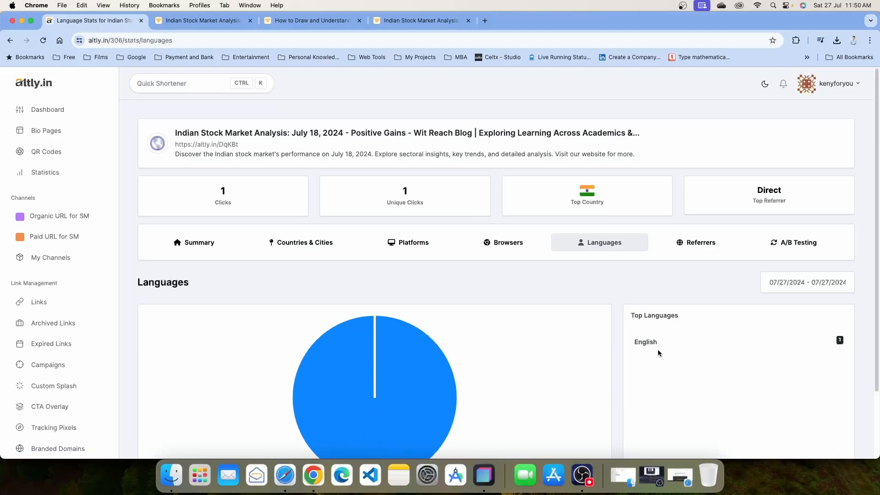
left_click(703, 241)
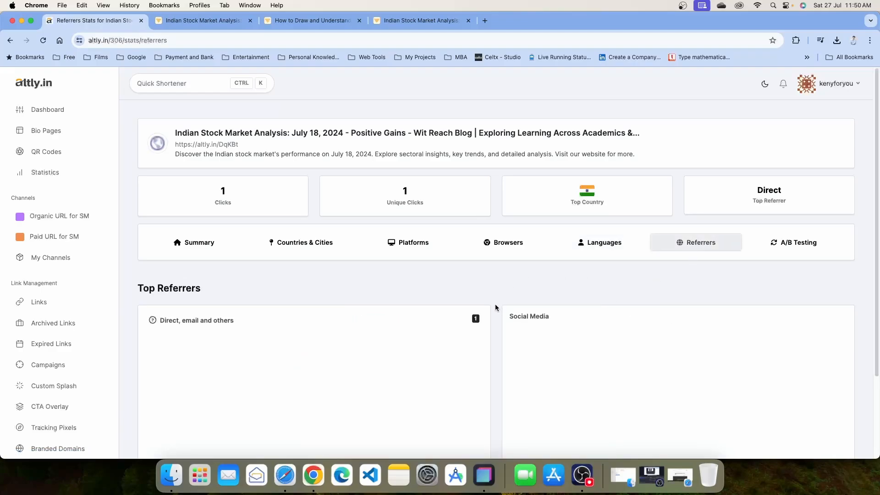
scroll(495, 307, "down", 3)
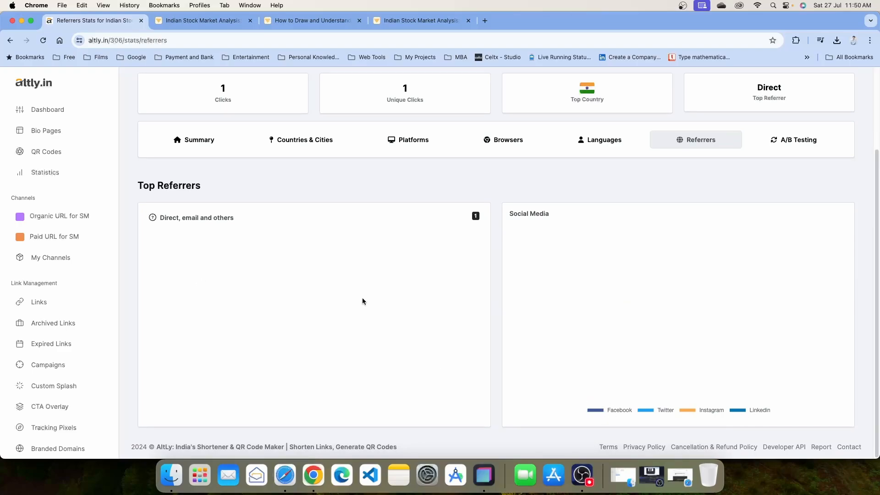
scroll(362, 301, "up", 2)
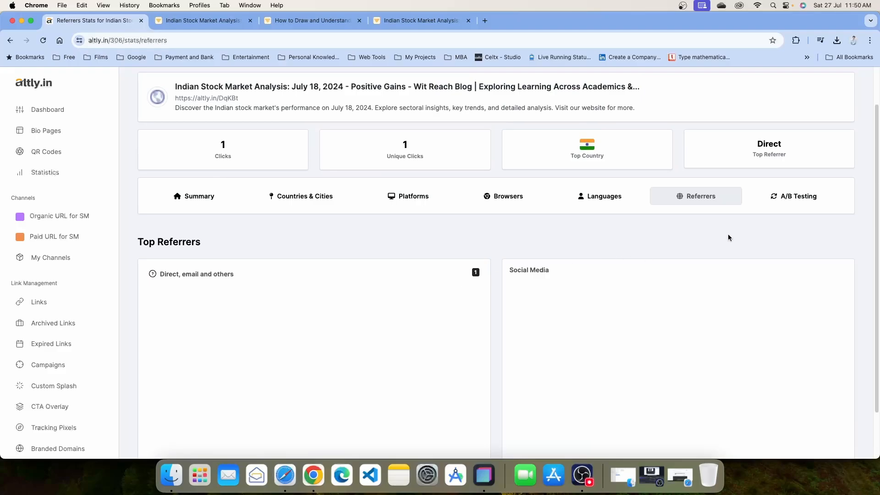
left_click(789, 200)
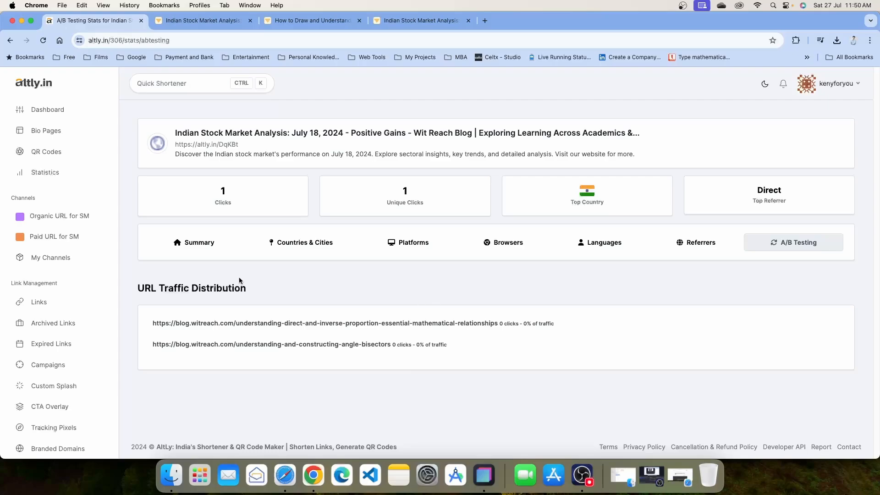
Visit the Organic URL for SM channel, then review My Channels: Organic has 1 item, Paid 0
left_click(70, 222)
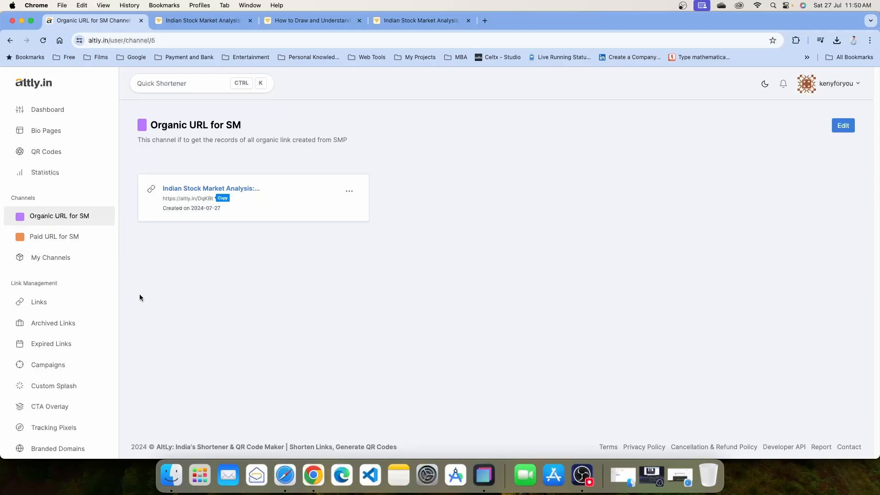
left_click(50, 257)
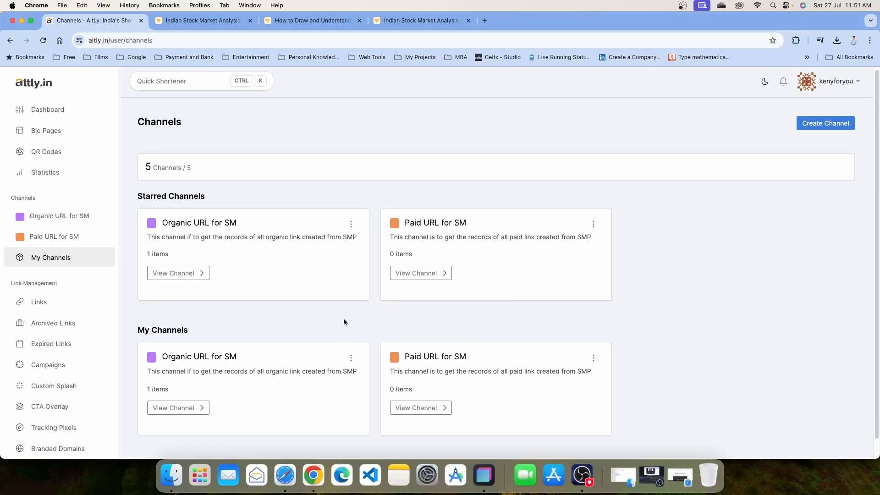
scroll(342, 318, "down", 2)
scroll(343, 318, "up", 2)
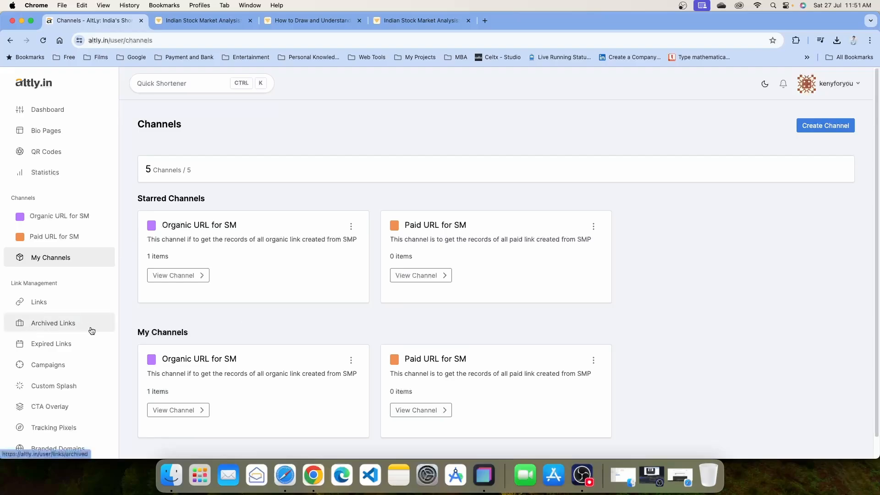
scroll(91, 330, "down", 1)
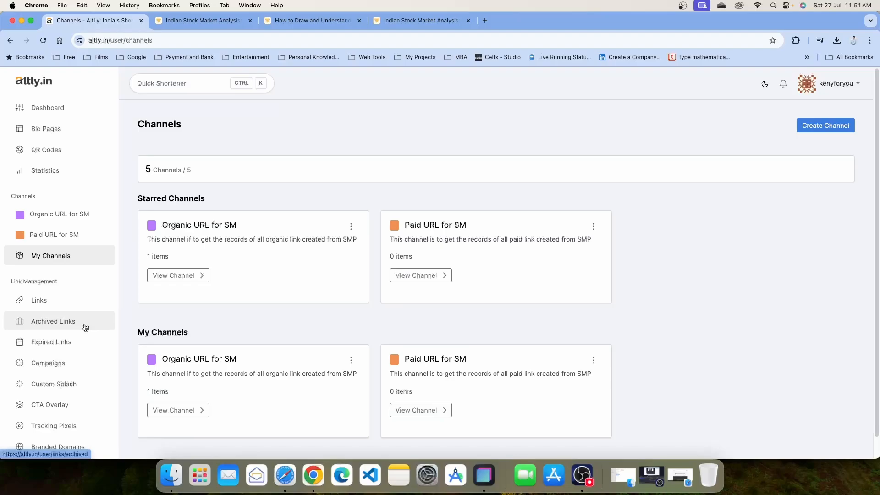
scroll(85, 327, "down", 3)
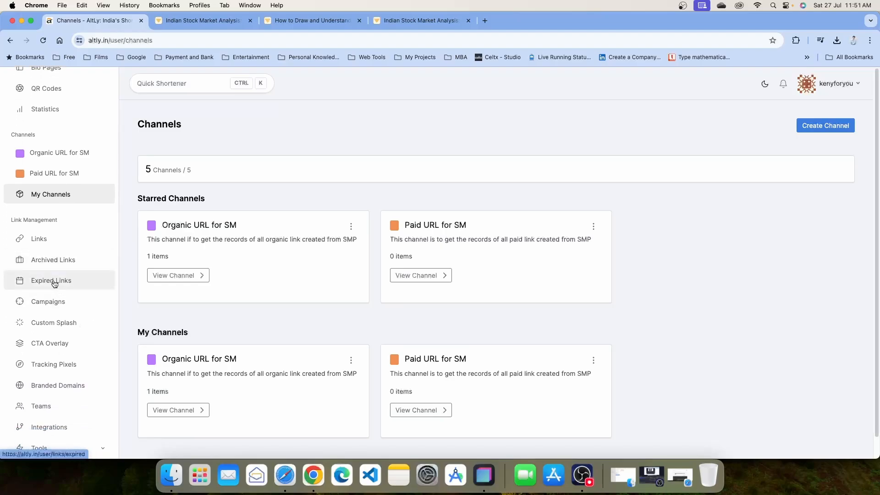